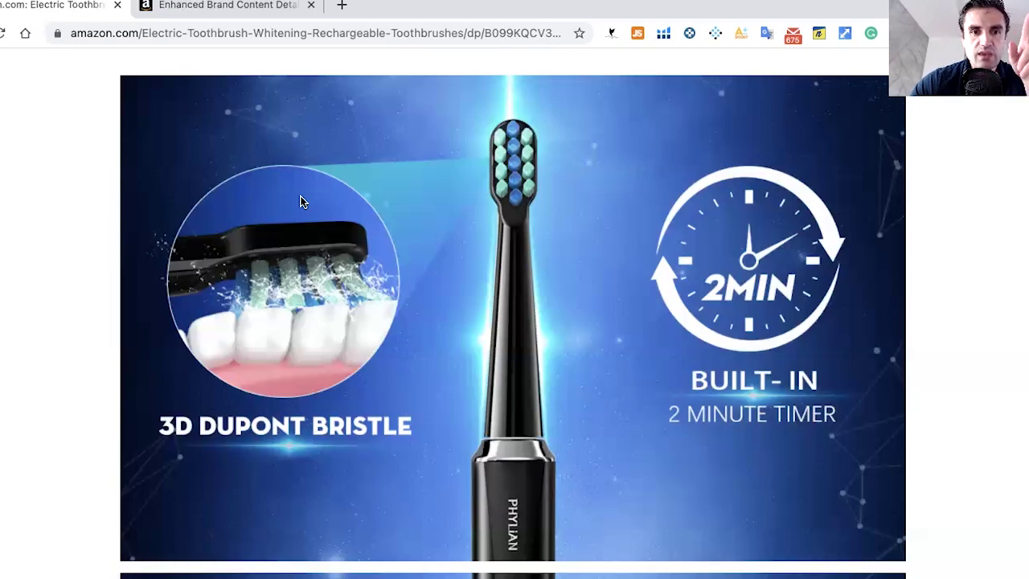
- Switch to the Seller Central A+ content page and start creating a Basic Enhanced Product Description
left_click(203, 8)
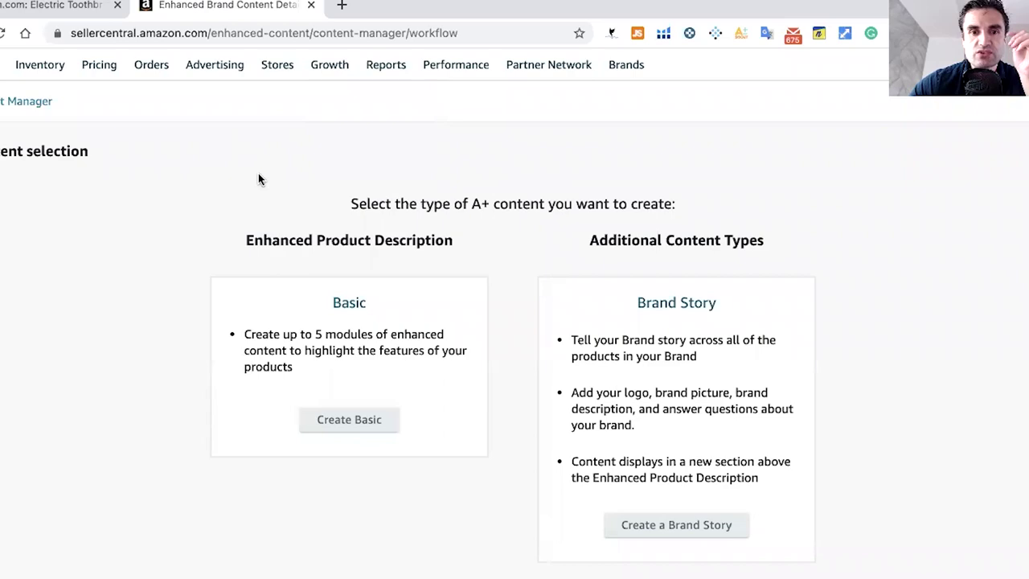
mouse_move(280, 71)
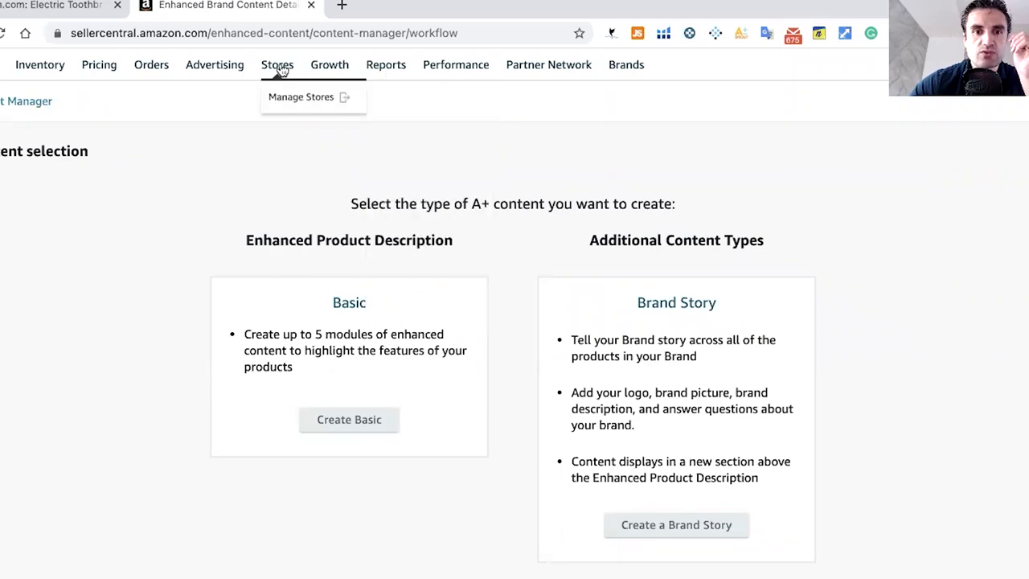
mouse_move(195, 69)
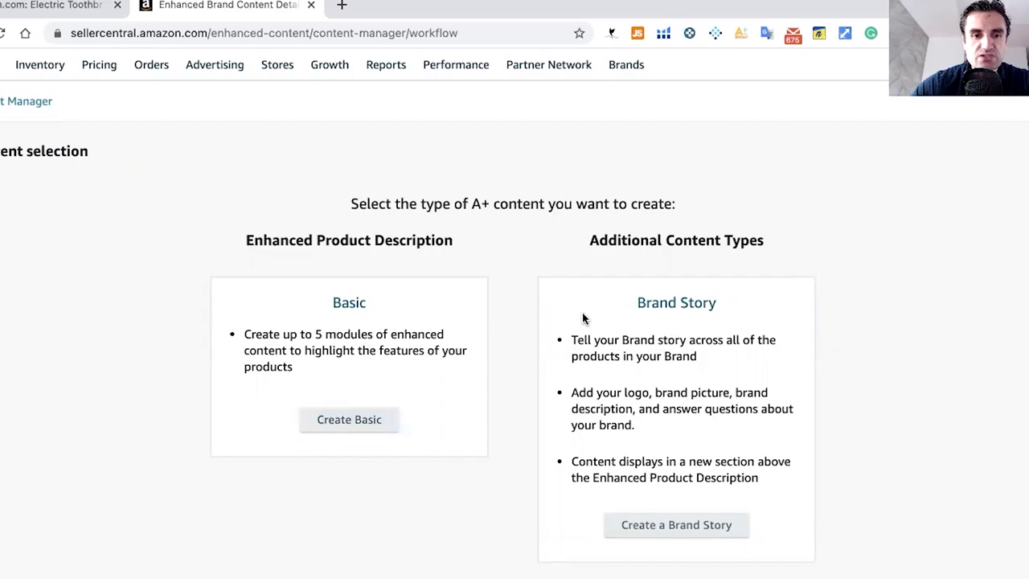
left_click(352, 422)
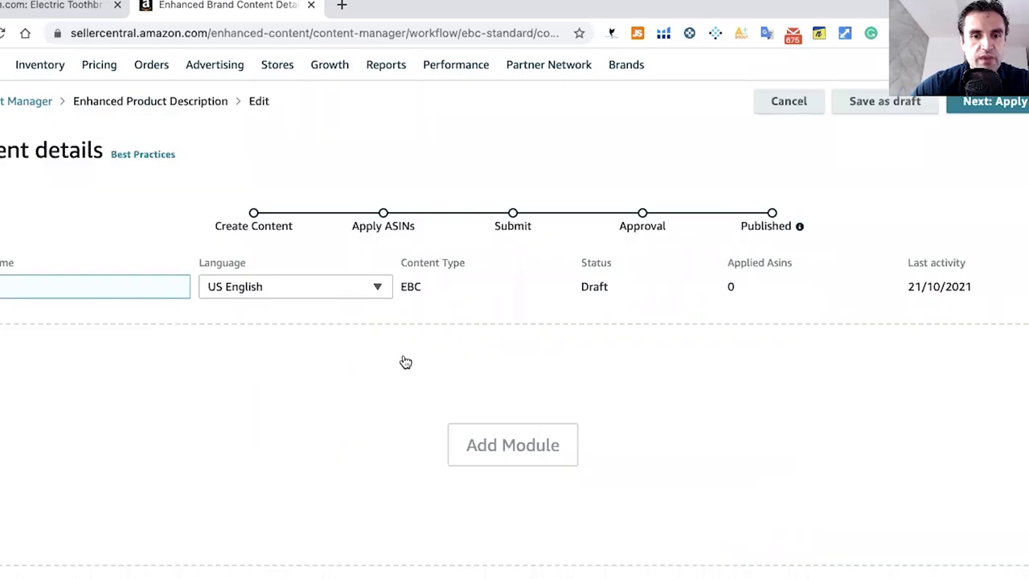
- Add a Standard Company Logo module and check its image upload requirements without adding an image
scroll(404, 369, "down", 1)
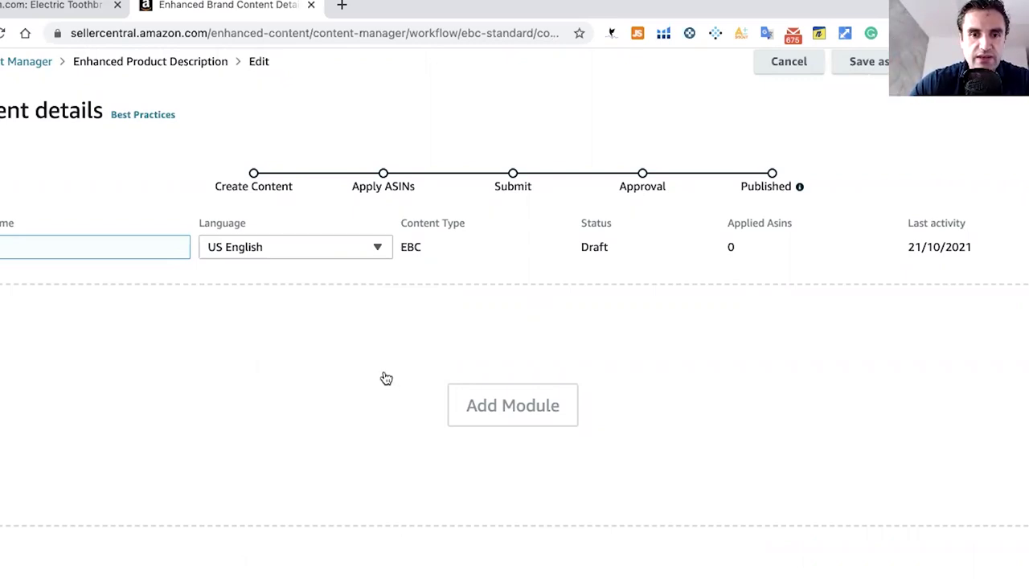
left_click(510, 413)
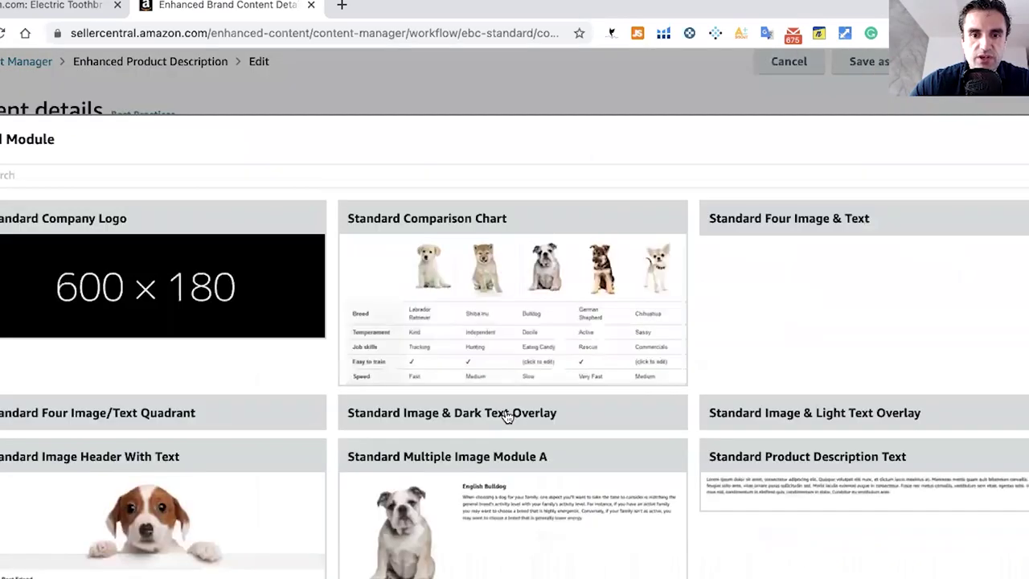
scroll(439, 332, "down", 6)
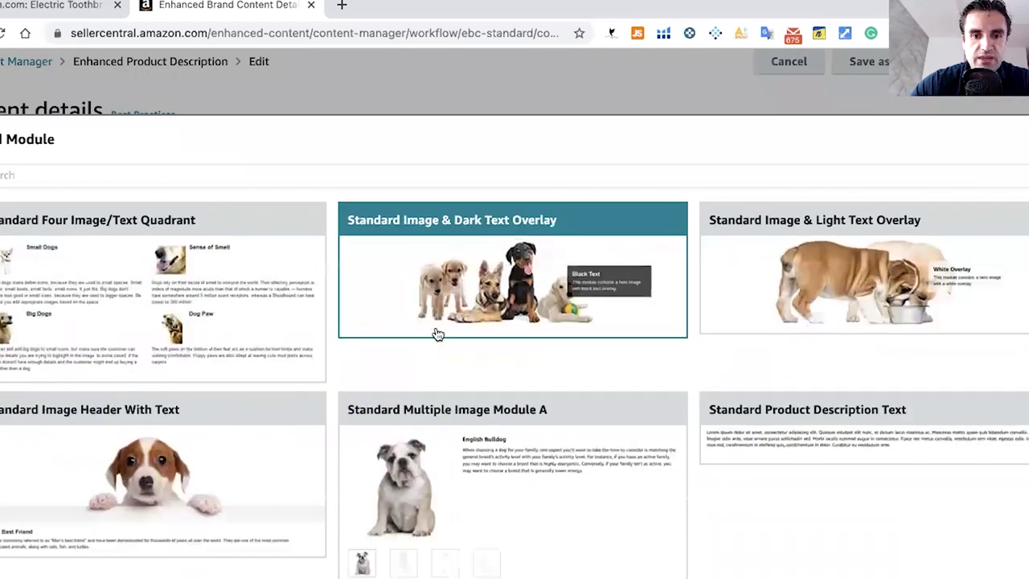
scroll(439, 333, "up", 8)
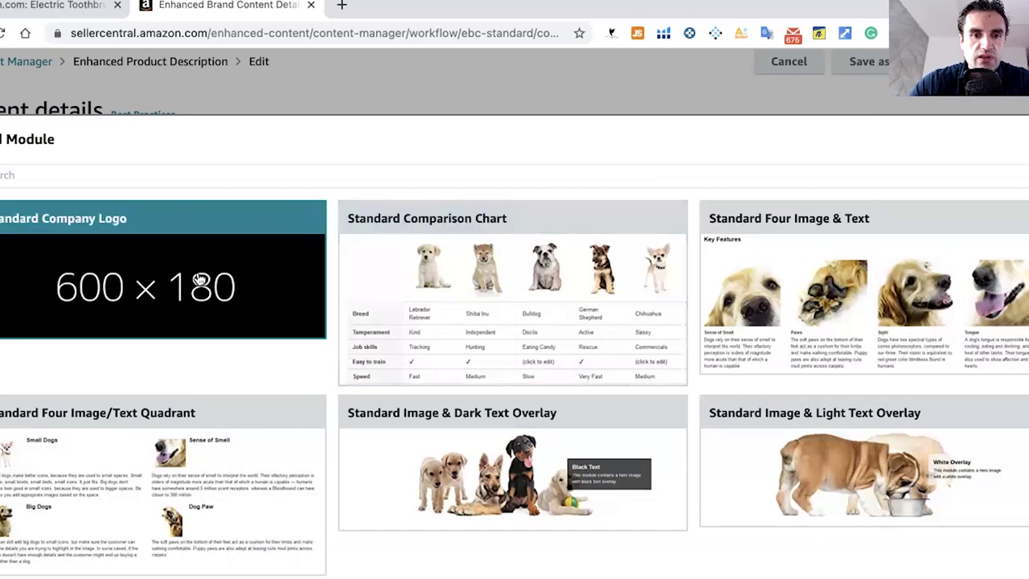
left_click(158, 279)
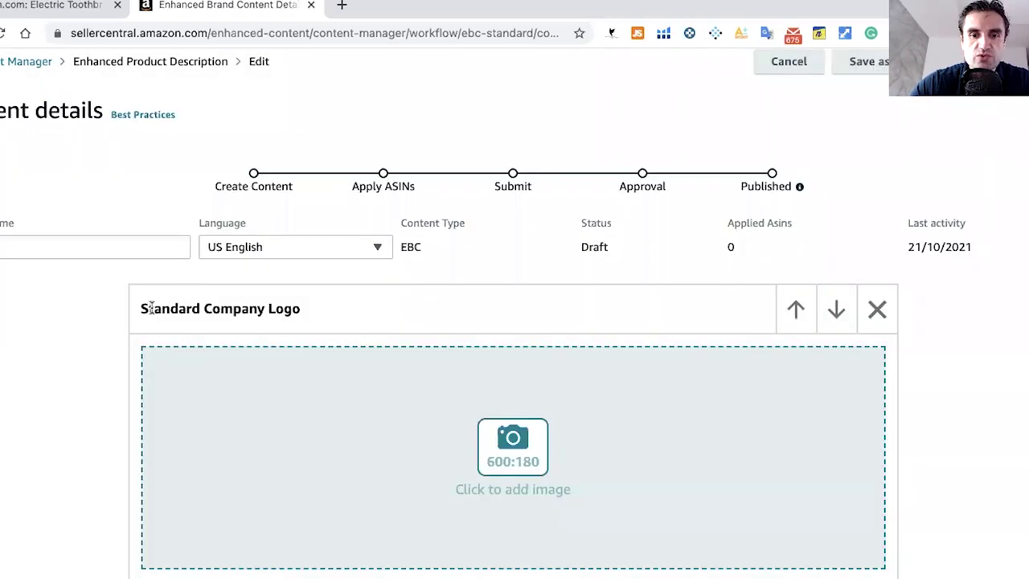
left_click(500, 438)
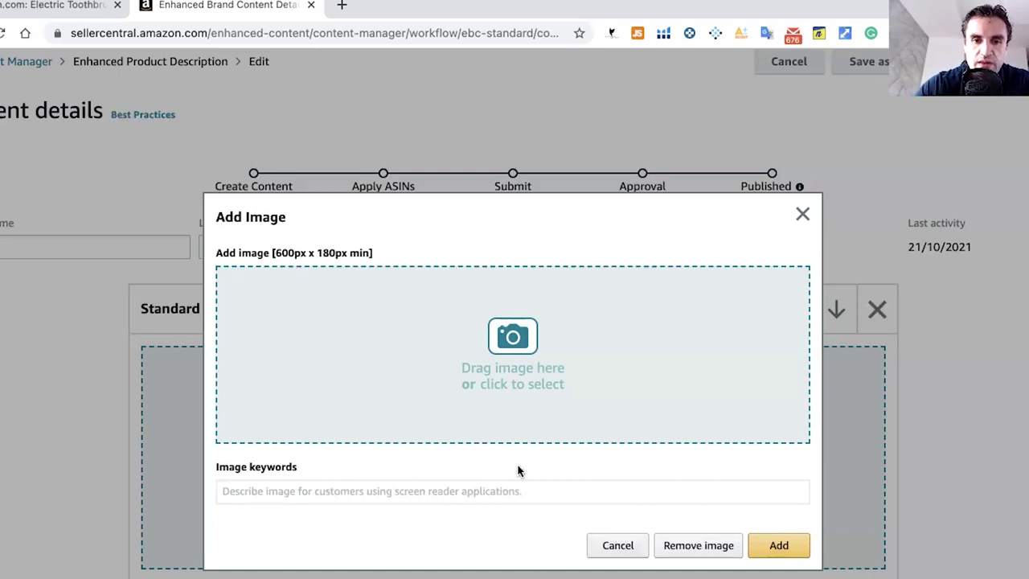
left_click(617, 545)
- Add a Standard Comparison Chart module below the company logo and review its product image, title and ASIN fields
scroll(530, 512, "down", 1)
scroll(528, 513, "down", 3)
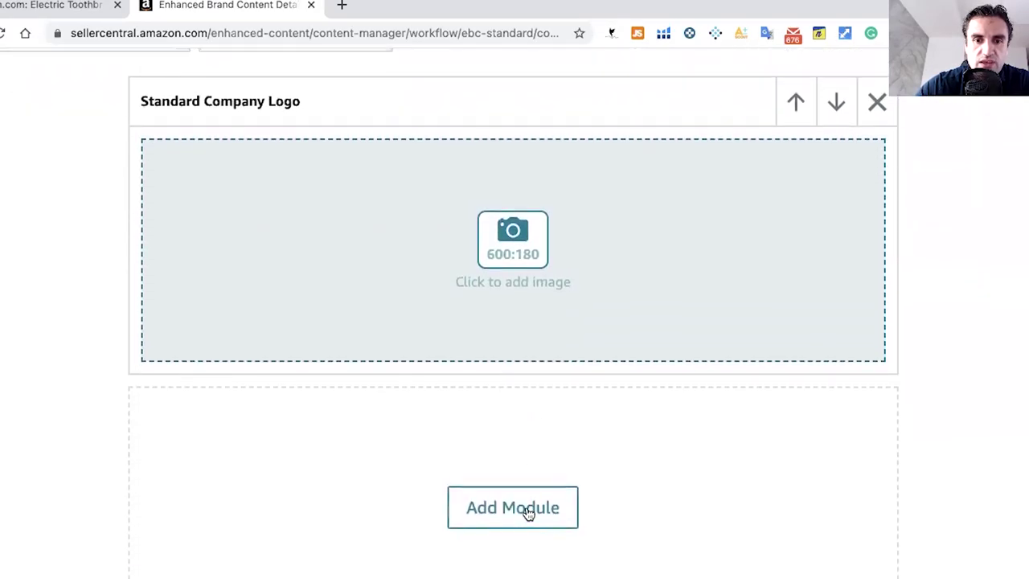
left_click(526, 512)
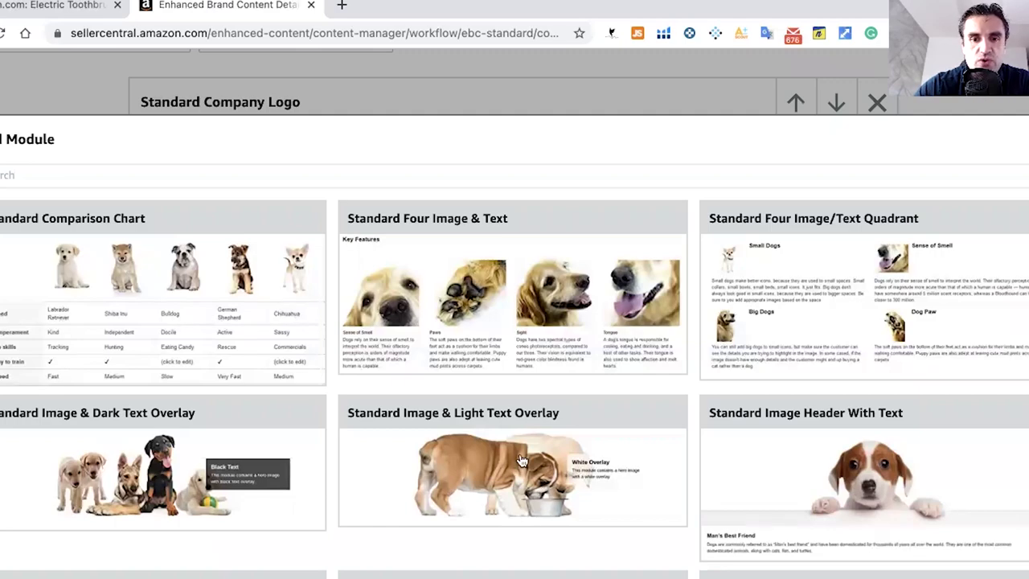
scroll(521, 460, "down", 4)
scroll(524, 462, "up", 4)
scroll(434, 447, "up", 1)
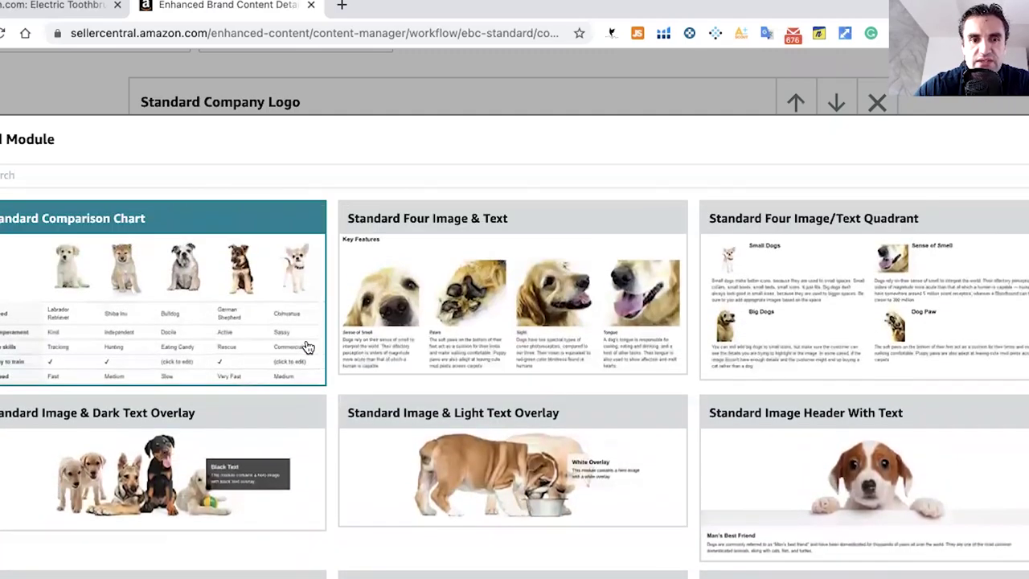
left_click(197, 350)
scroll(187, 374, "down", 3)
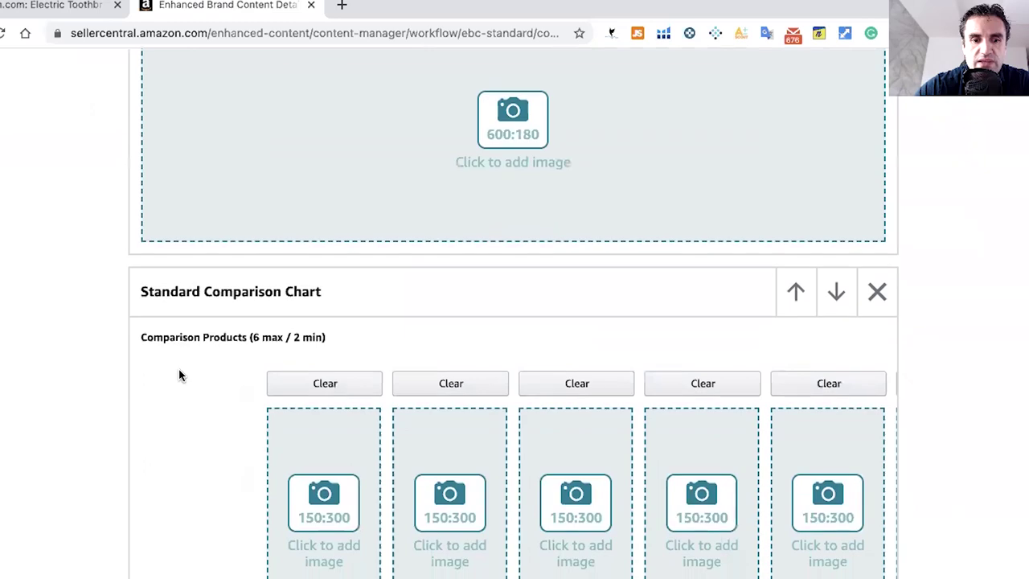
scroll(475, 483, "down", 5)
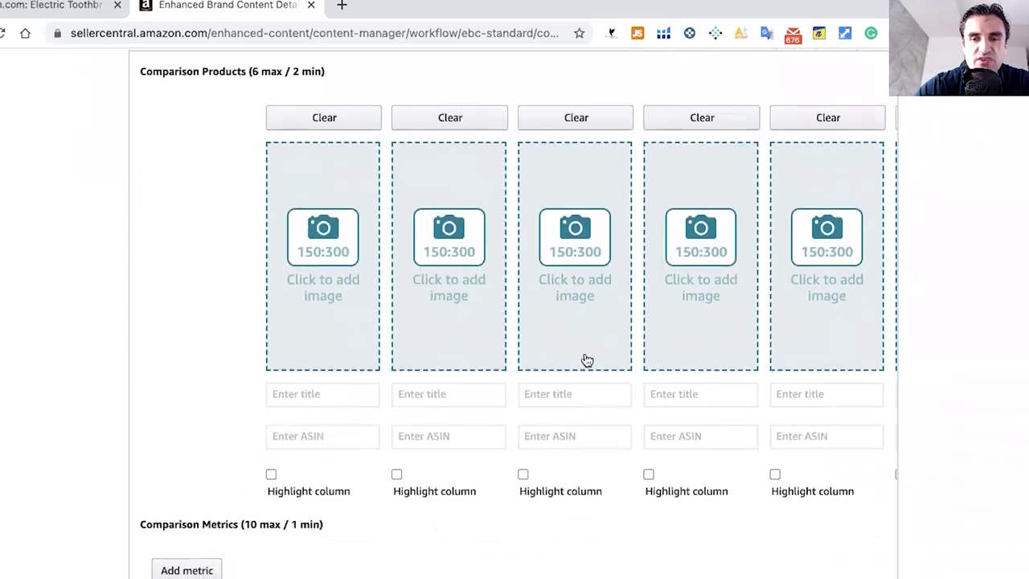
scroll(563, 274, "up", 1)
scroll(400, 248, "up", 3)
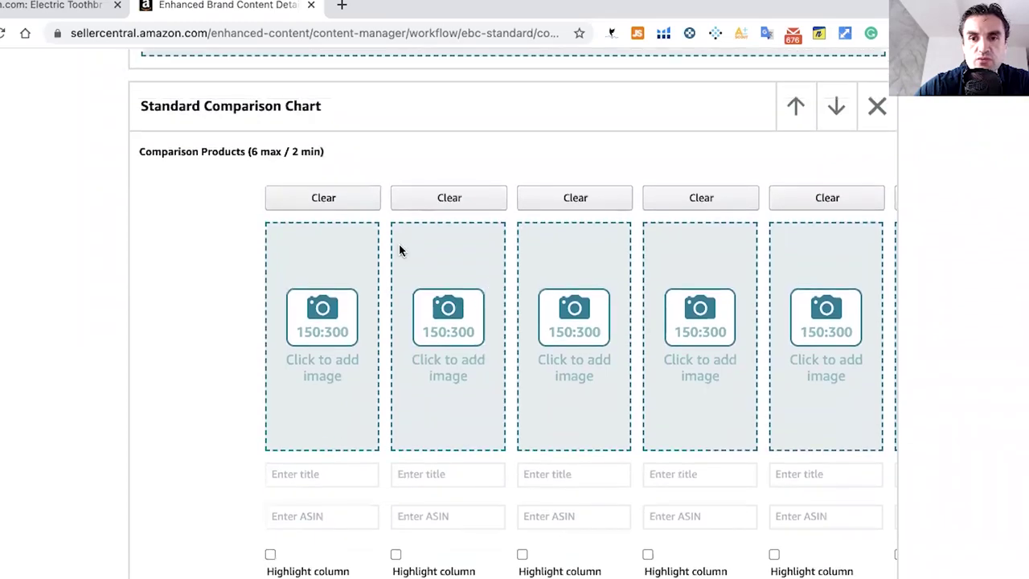
- Open the choice of modules for the next slot and examine the available image, text and technical specification layouts
scroll(407, 253, "down", 5)
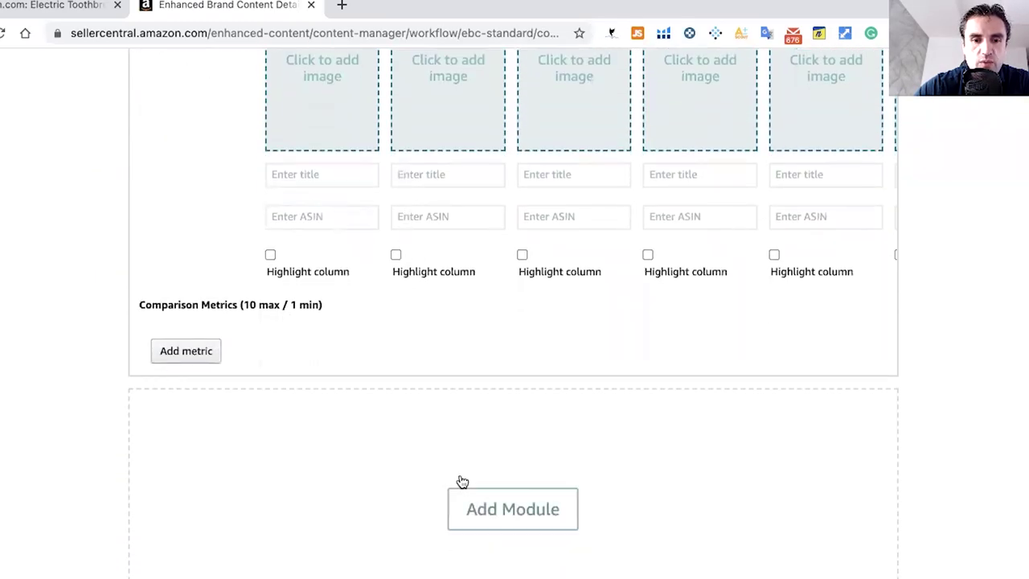
left_click(503, 508)
scroll(519, 462, "down", 4)
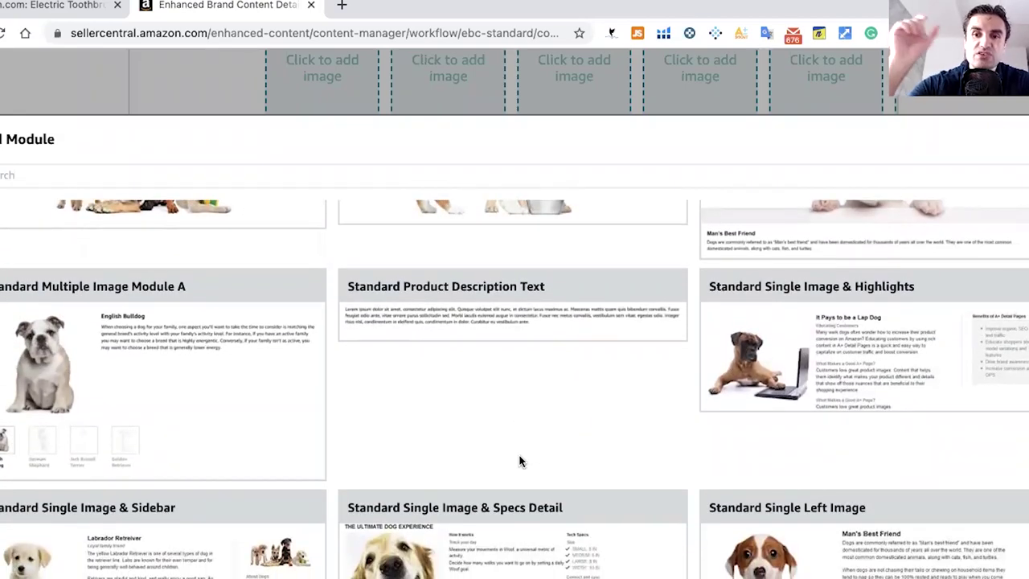
scroll(555, 427, "down", 3)
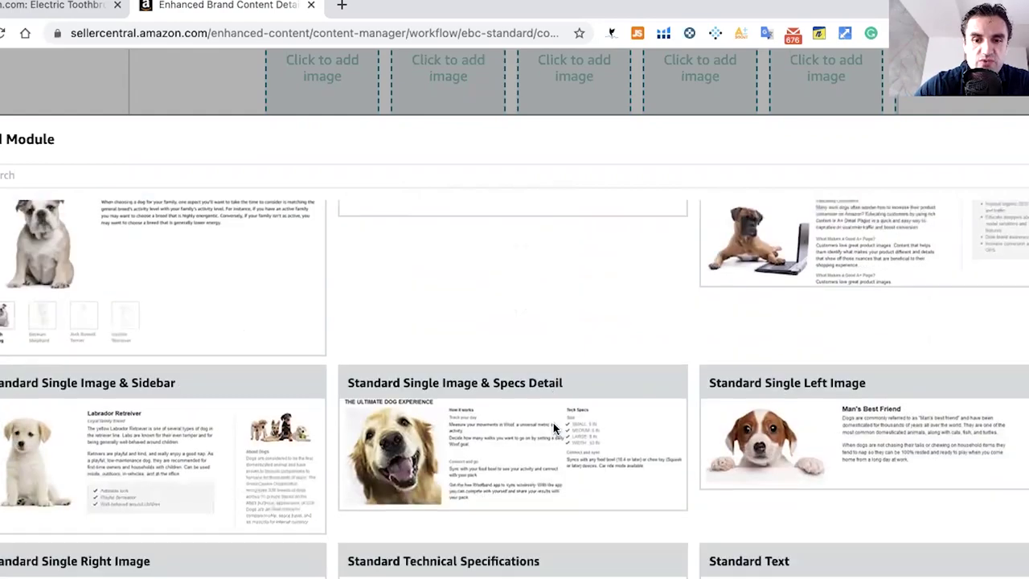
scroll(551, 427, "down", 1)
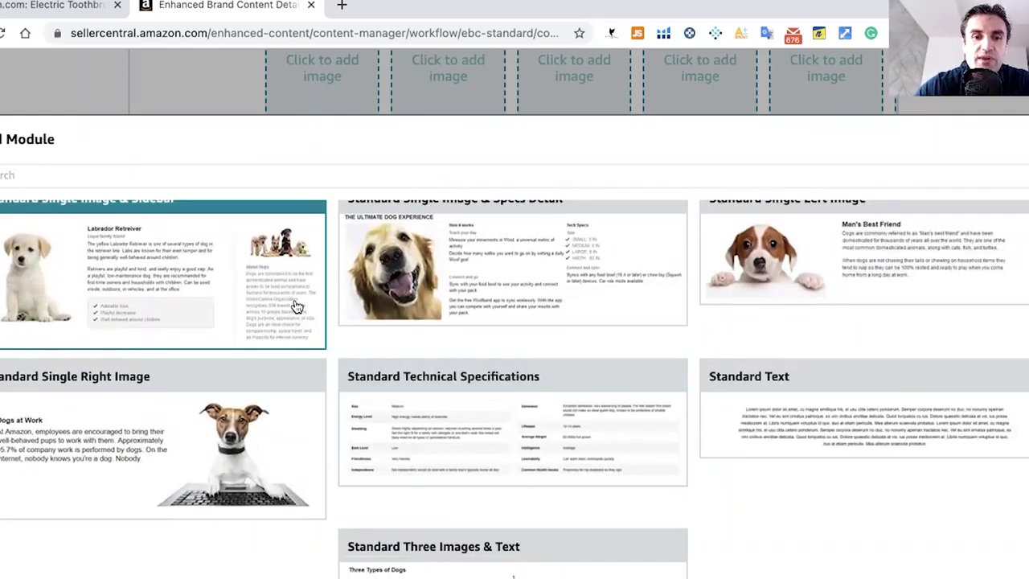
scroll(306, 305, "up", 1)
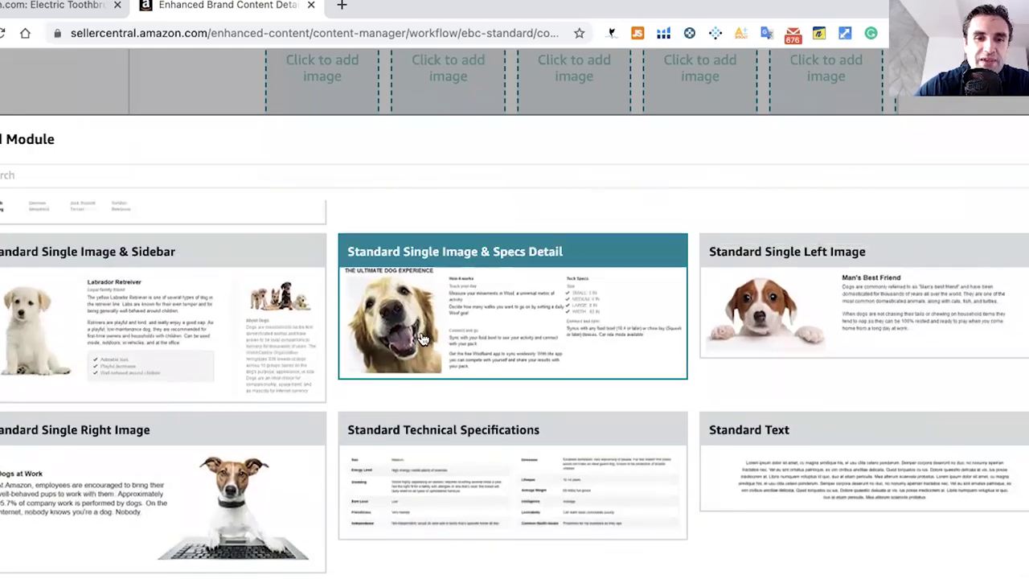
scroll(422, 339, "up", 3)
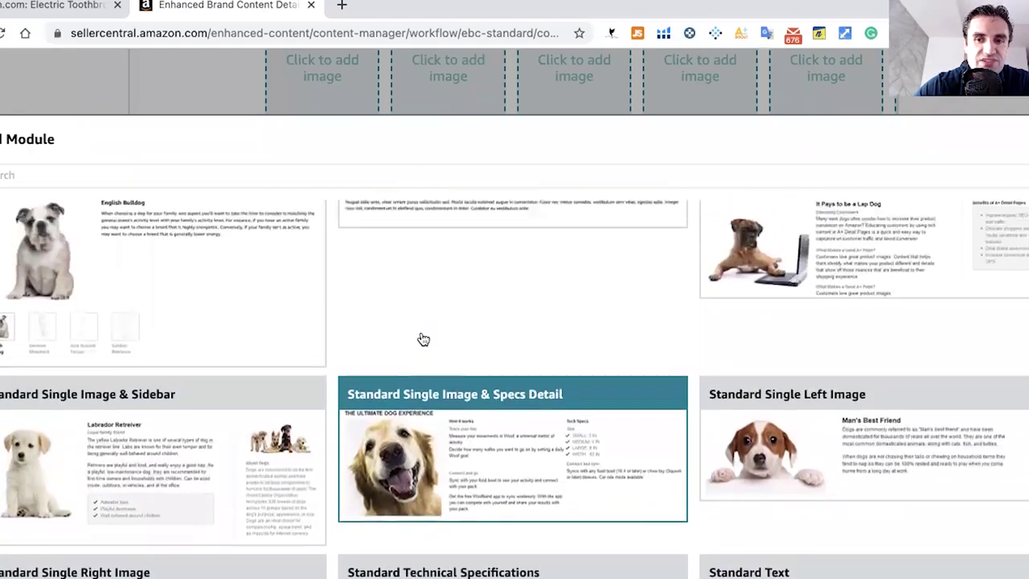
scroll(423, 339, "down", 5)
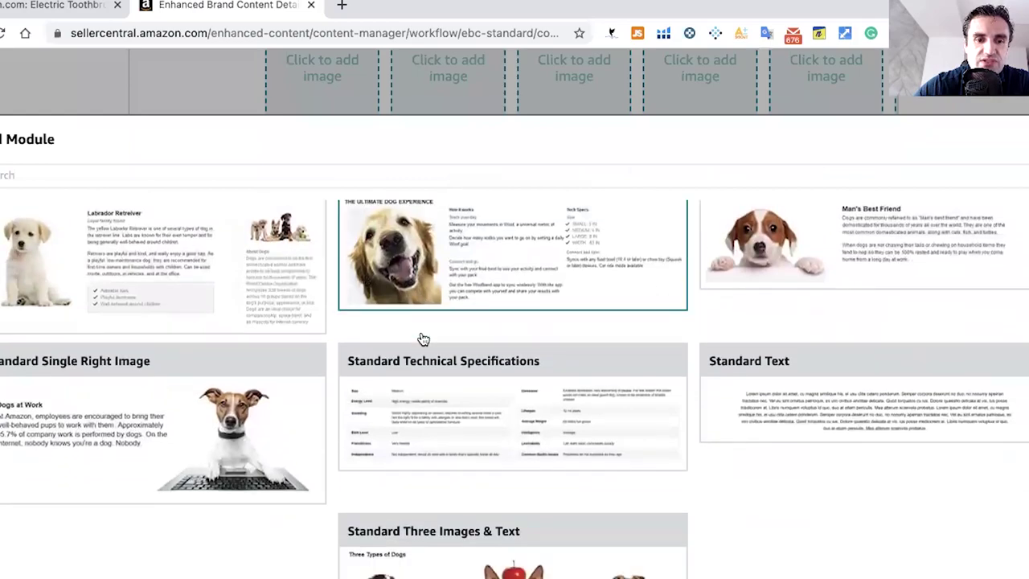
scroll(423, 339, "down", 1)
scroll(398, 352, "down", 1)
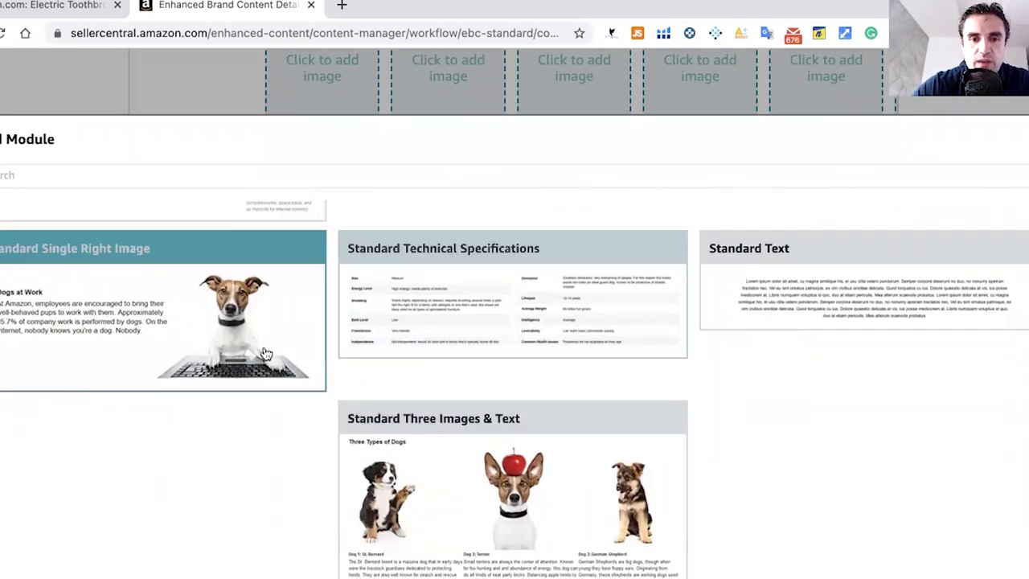
scroll(600, 434, "up", 4)
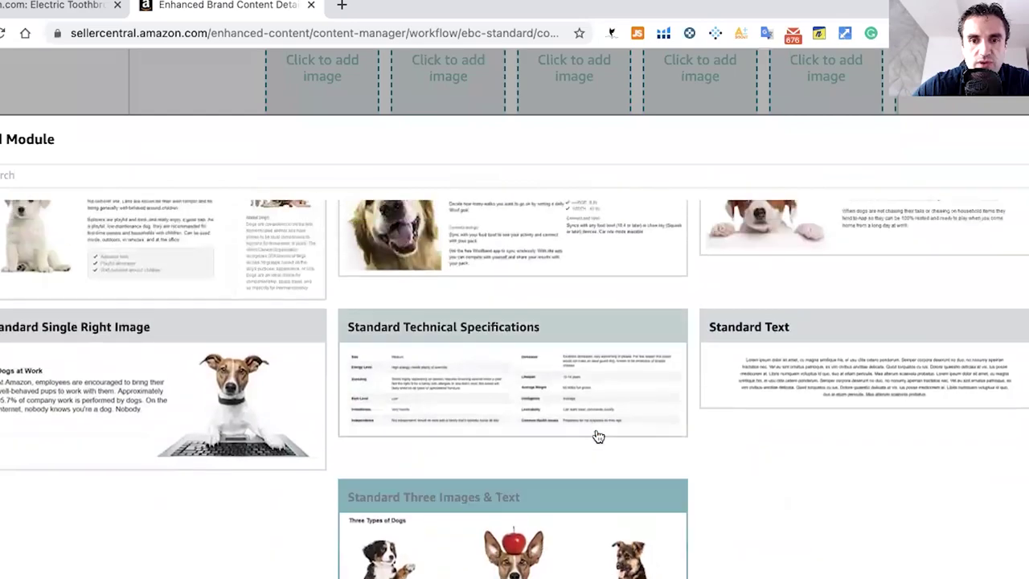
scroll(598, 434, "up", 4)
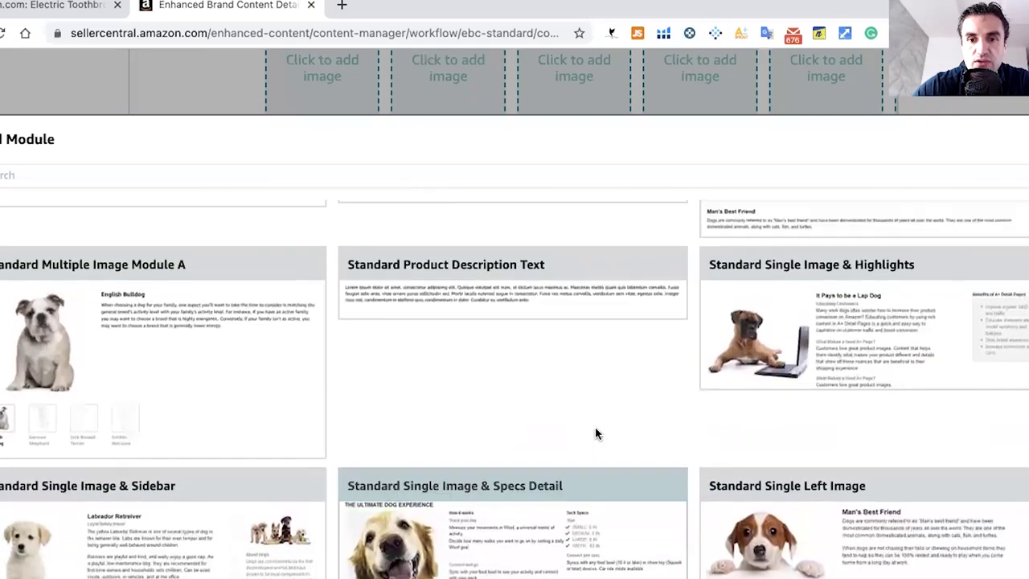
scroll(462, 416, "up", 2)
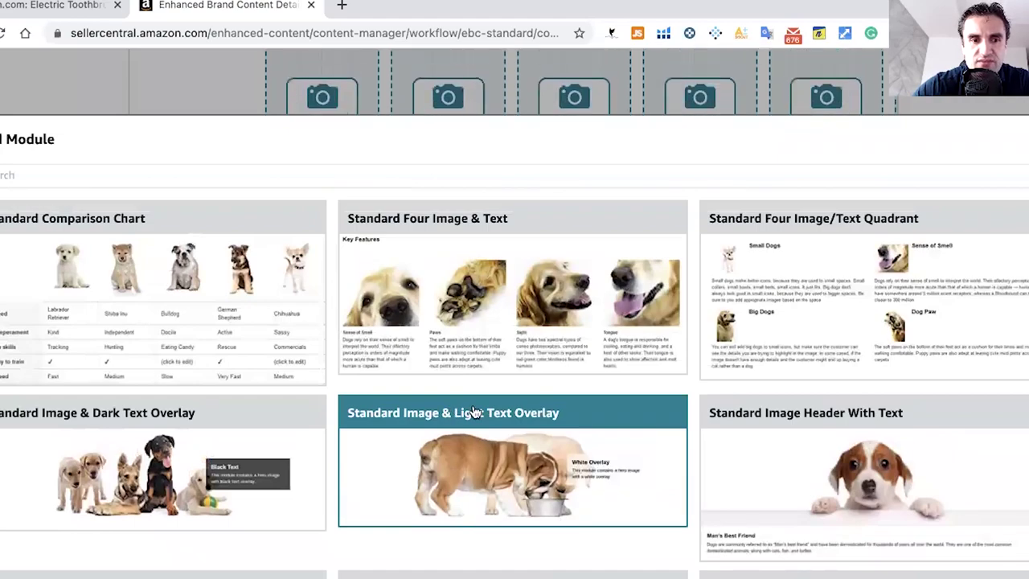
scroll(472, 408, "down", 3)
scroll(287, 338, "down", 5)
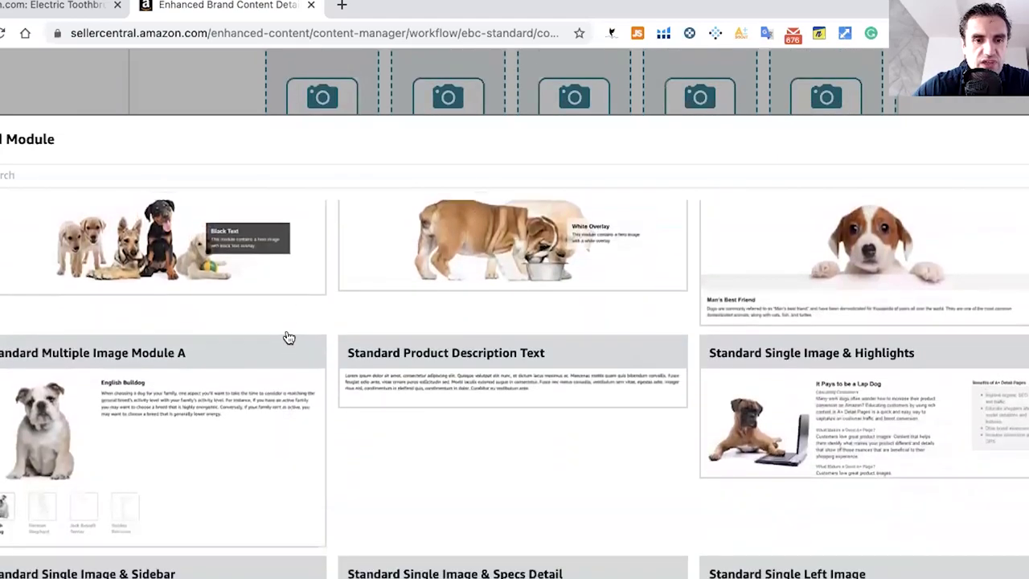
scroll(299, 357, "down", 1)
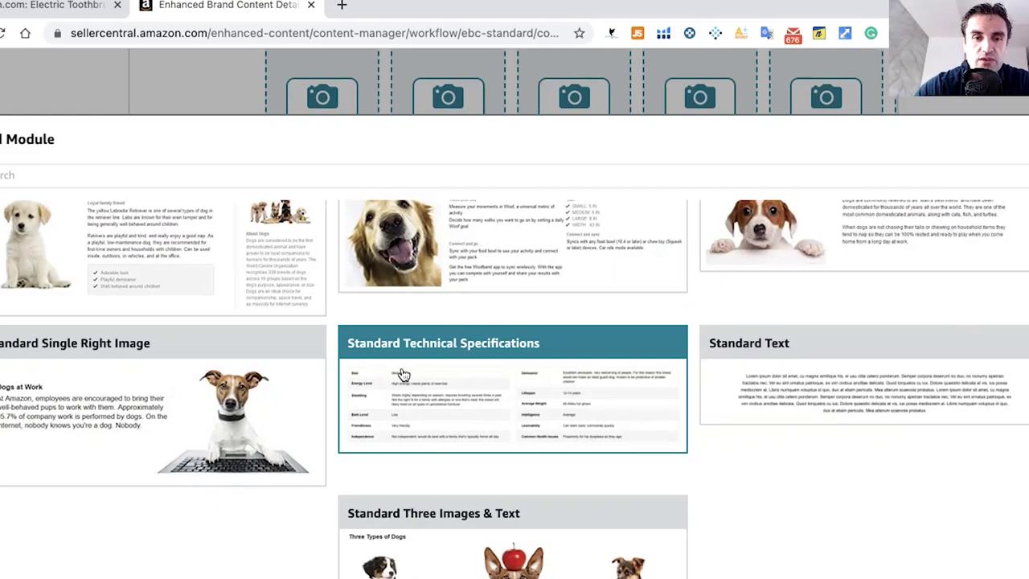
scroll(403, 375, "up", 2)
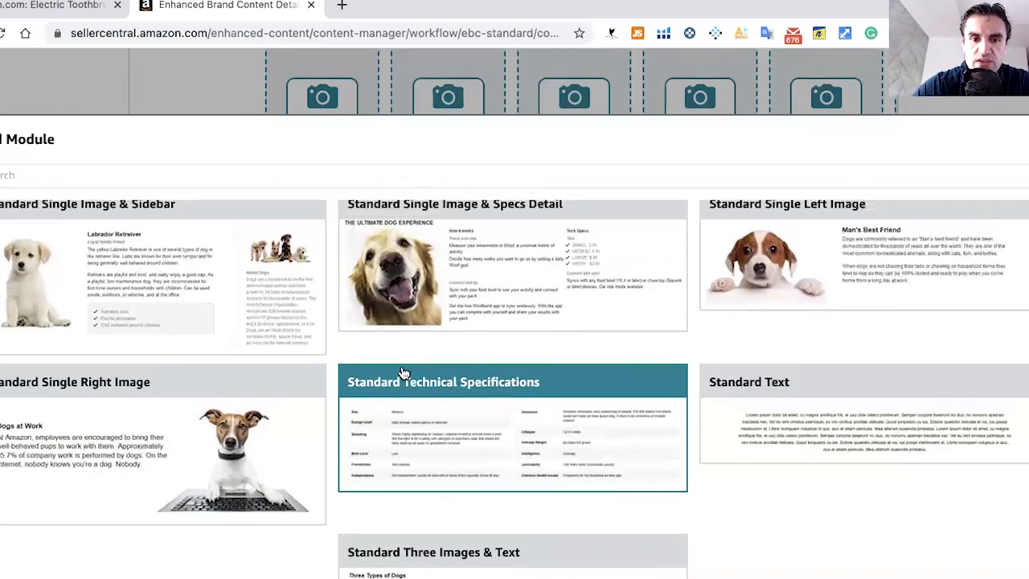
scroll(406, 371, "up", 5)
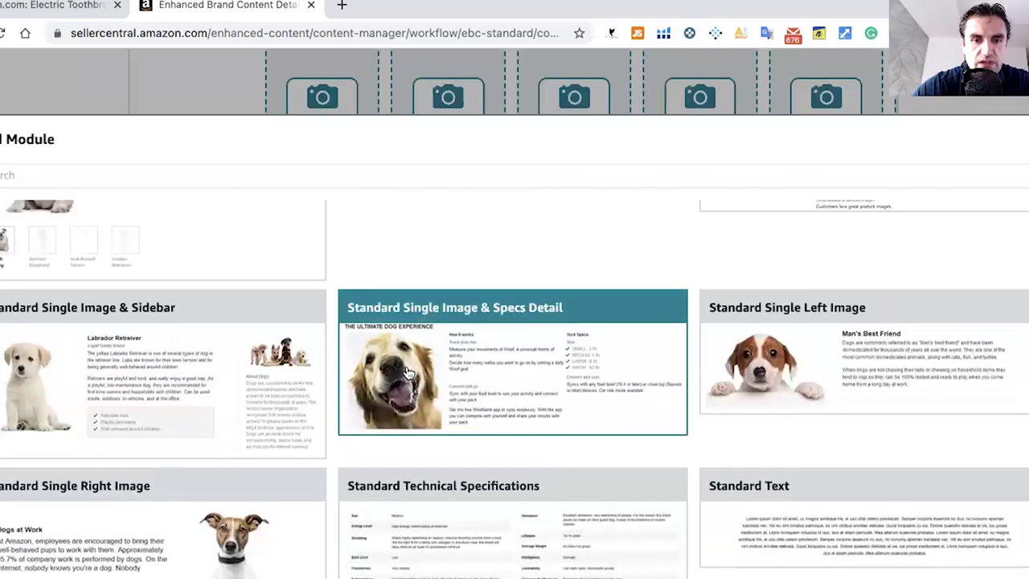
scroll(407, 372, "up", 2)
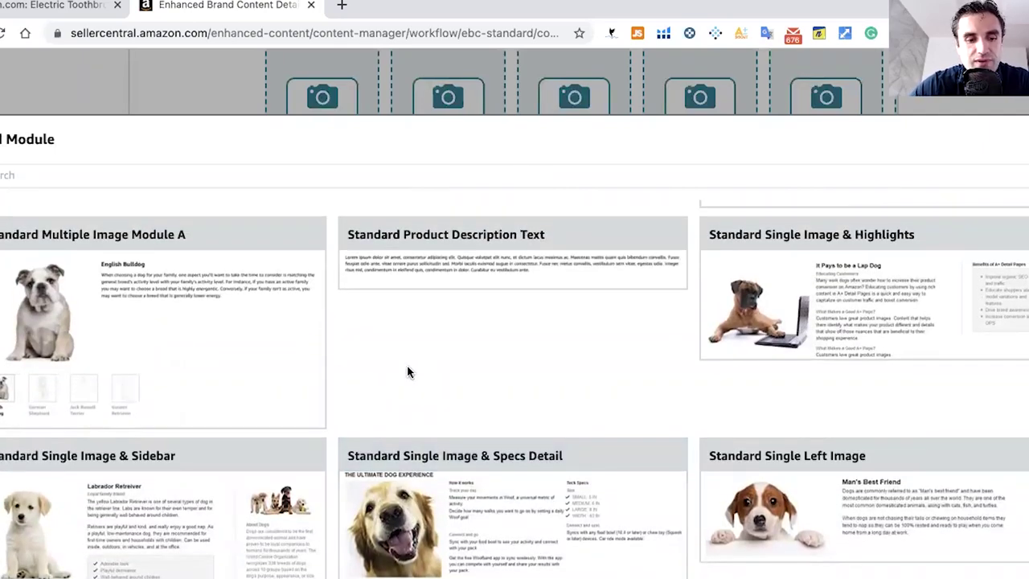
scroll(407, 372, "up", 4)
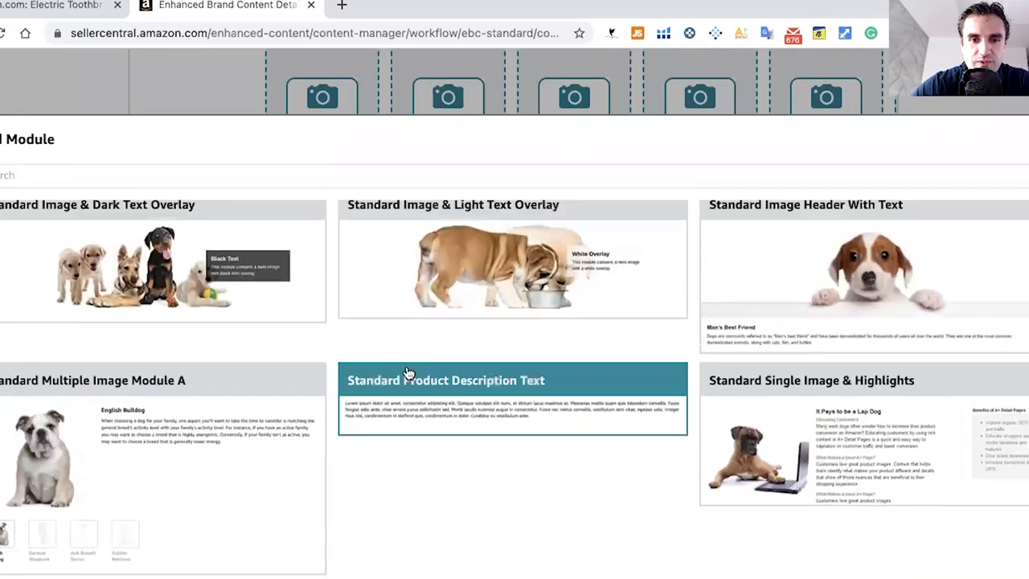
scroll(407, 372, "up", 10)
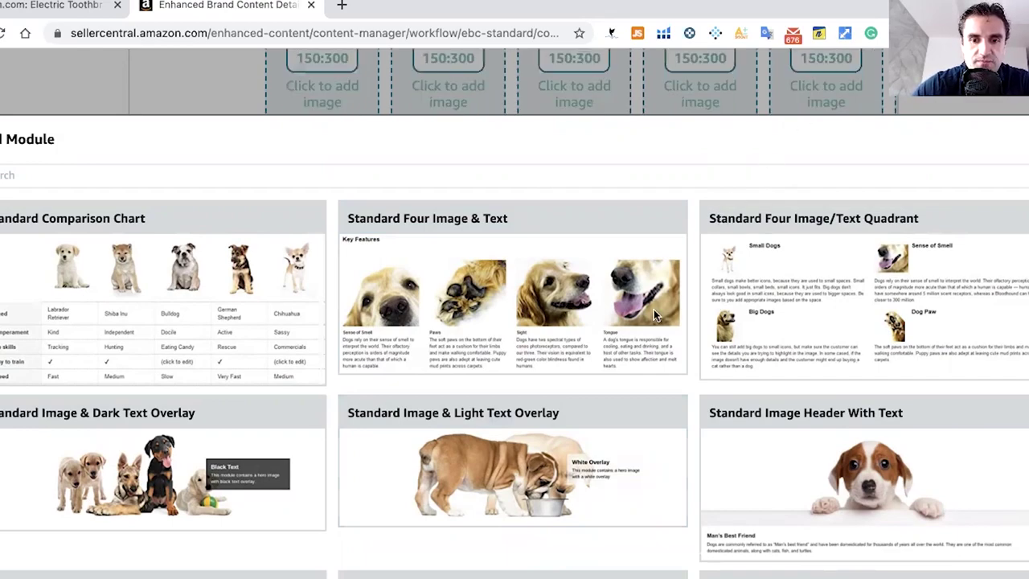
scroll(582, 375, "down", 1)
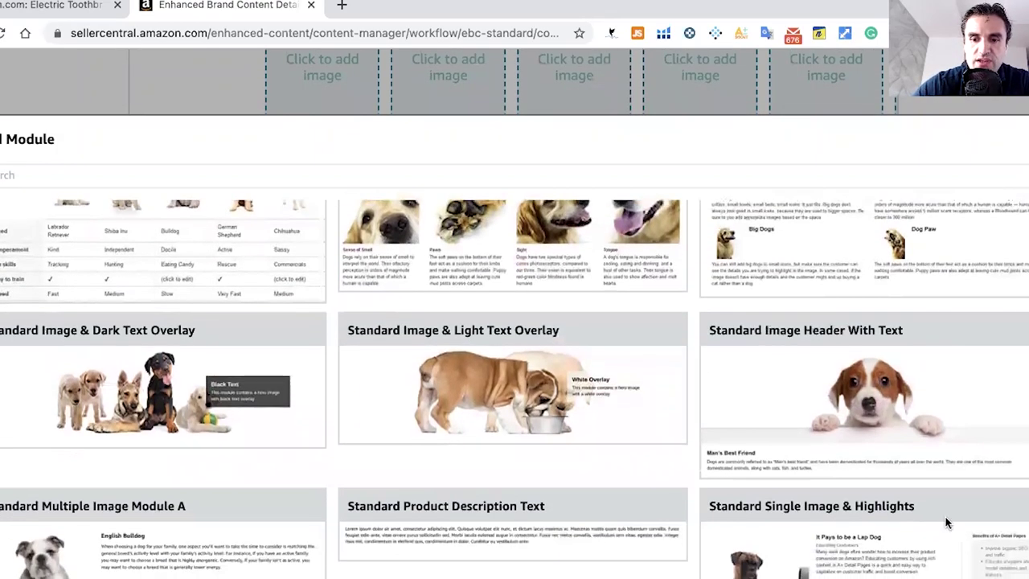
- Look through the remaining module layouts and add a Standard Text module below the comparison chart
scroll(632, 469, "down", 2)
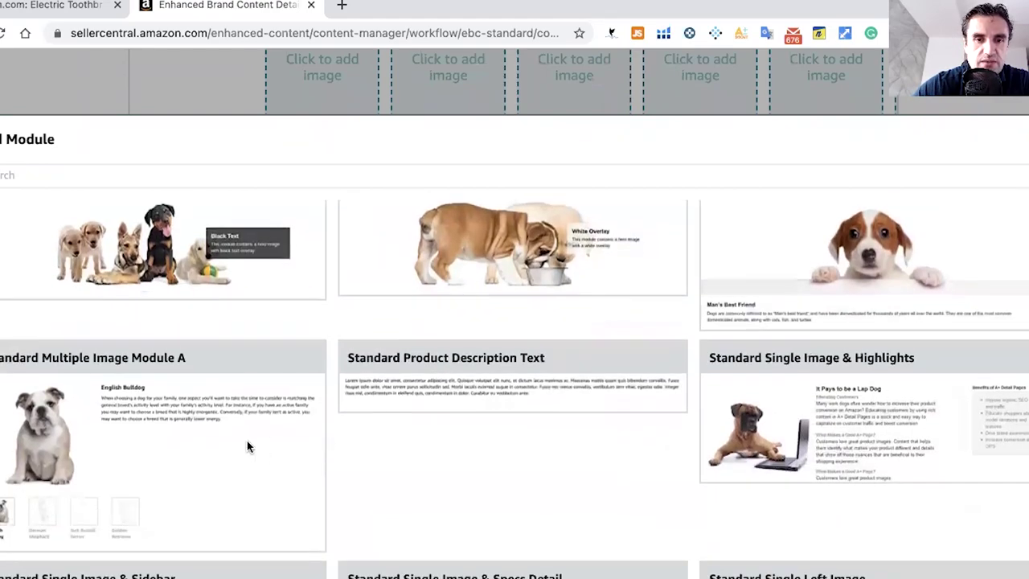
scroll(247, 441, "down", 5)
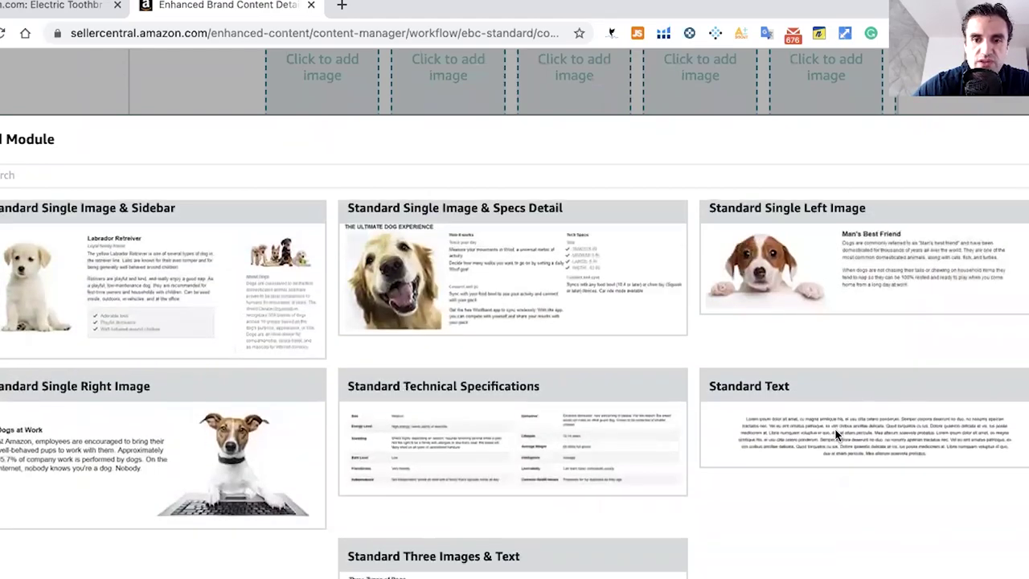
scroll(829, 423, "down", 1)
left_click(799, 350)
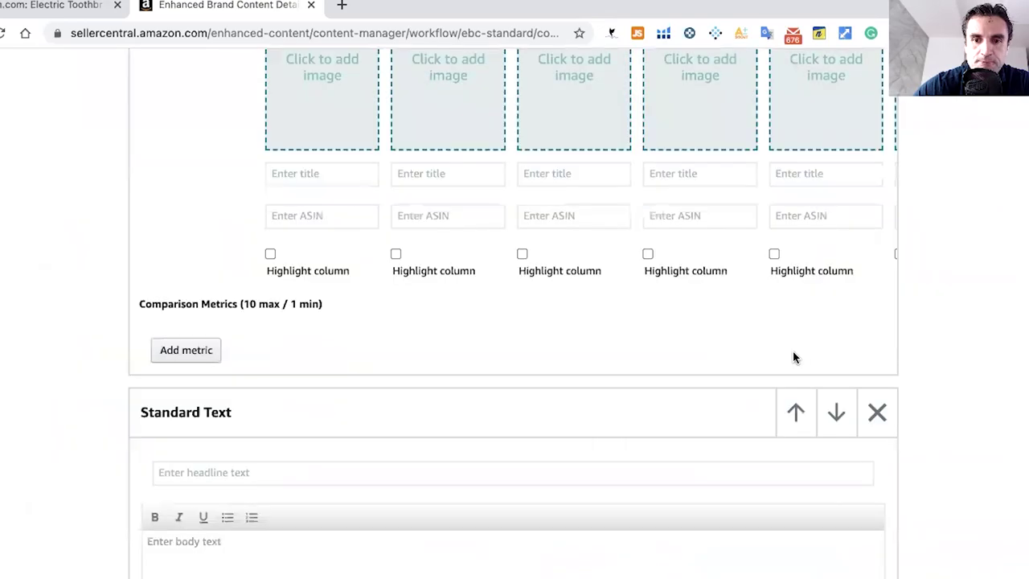
- Add a Standard Single Right Image module below the Standard Text module
scroll(553, 440, "down", 5)
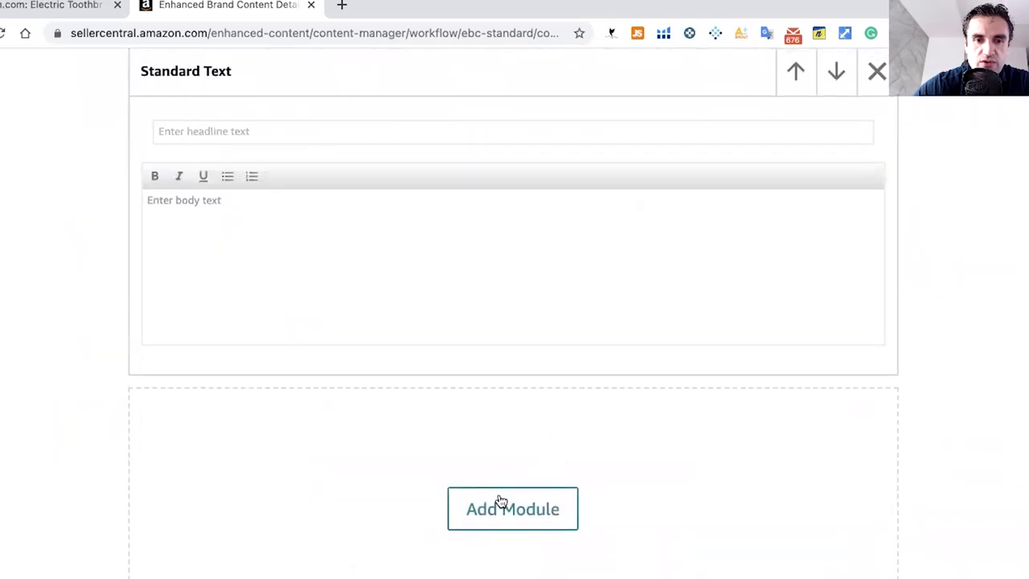
left_click(500, 502)
scroll(321, 374, "down", 5)
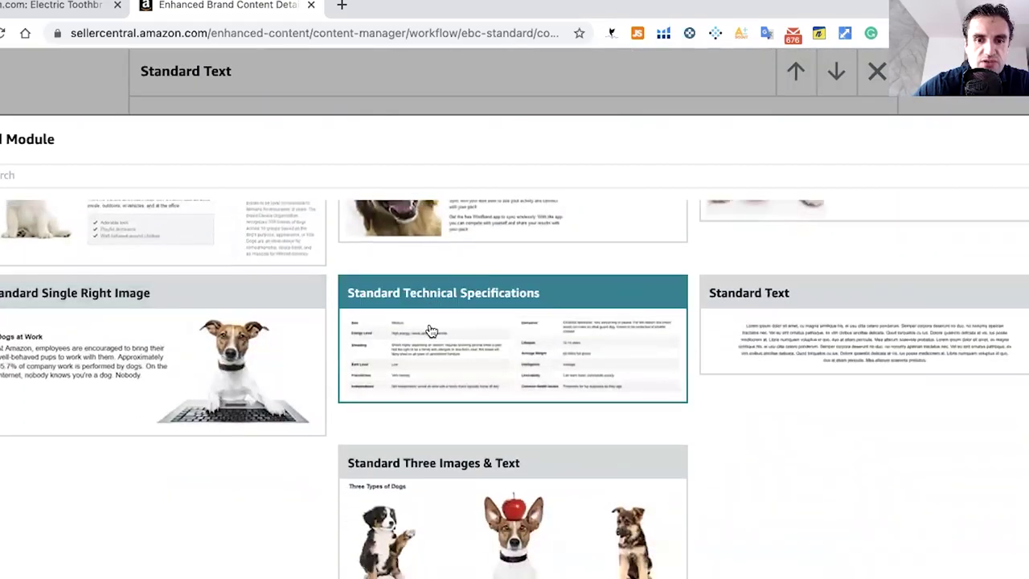
left_click(246, 362)
- Add a Standard Four Image & Text module below the Standard Single Right Image module
scroll(545, 344, "down", 4)
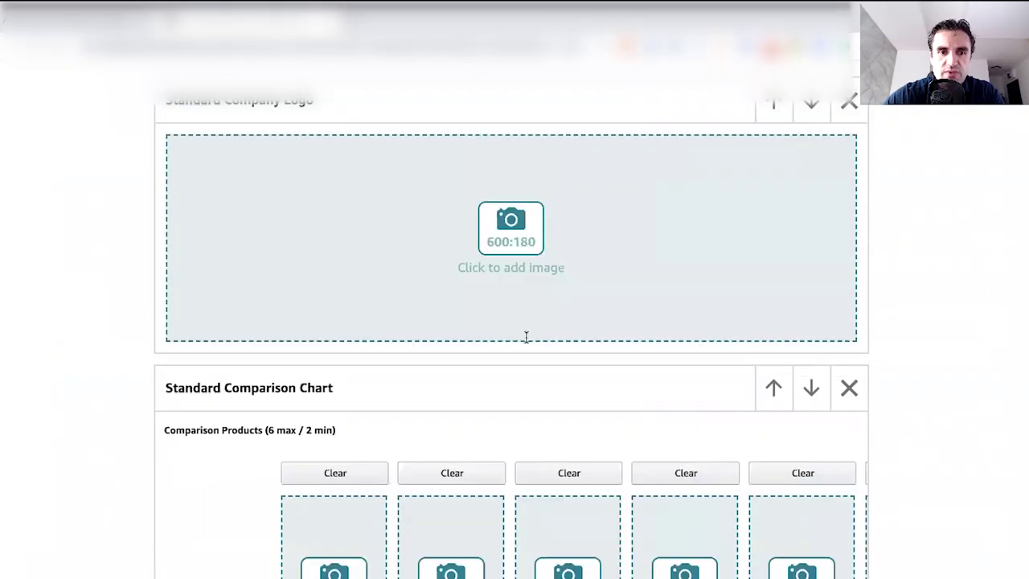
scroll(526, 337, "up", 4)
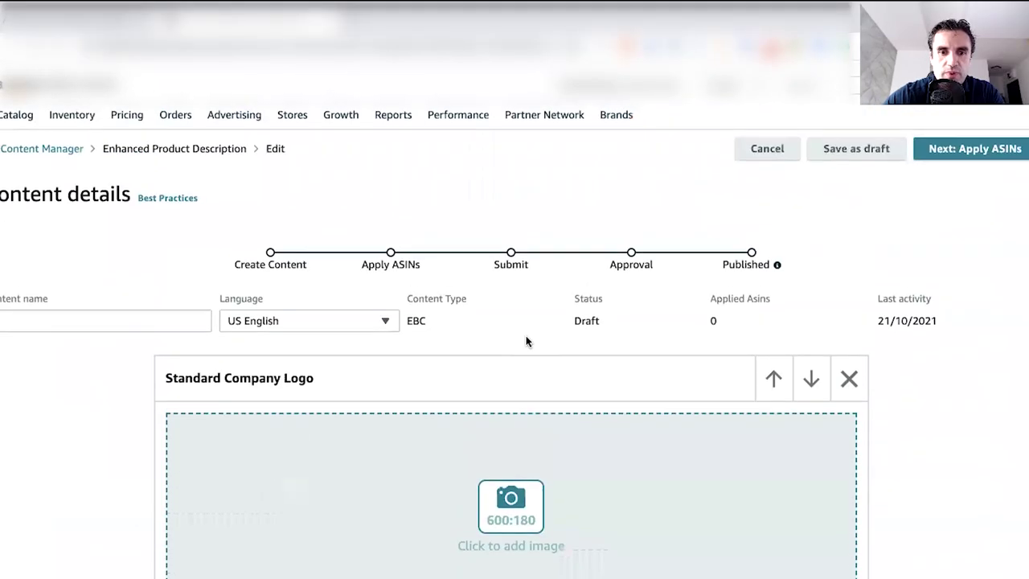
scroll(525, 336, "down", 15)
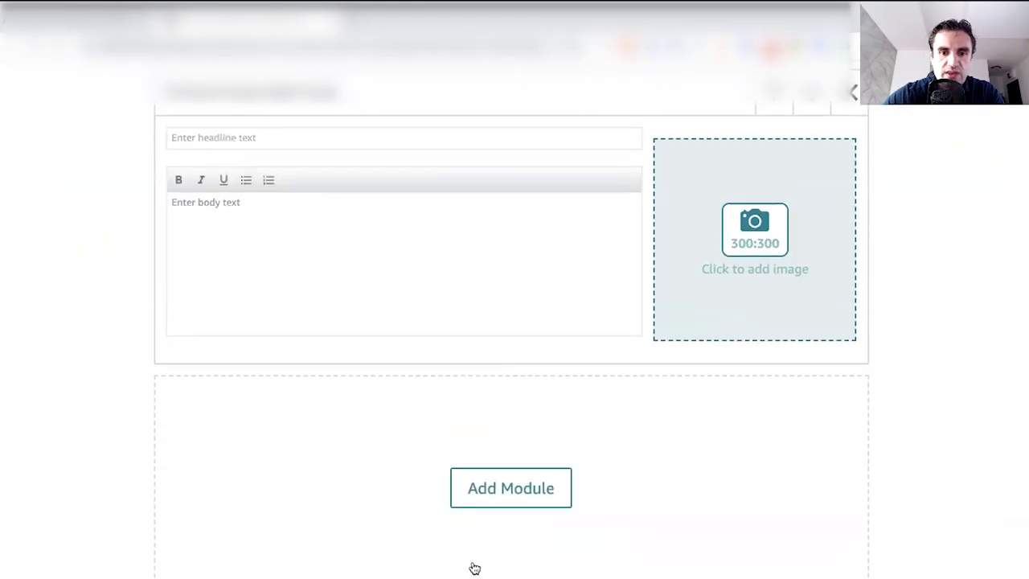
left_click(488, 504)
left_click(506, 314)
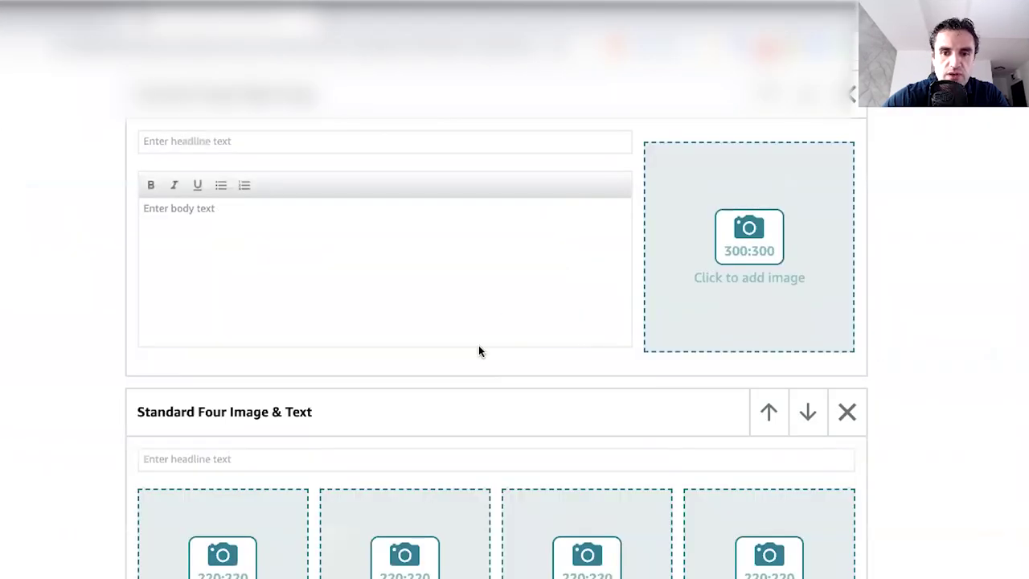
- Add a Standard Technical Specifications module below the Standard Four Image & Text module
scroll(474, 347, "down", 6)
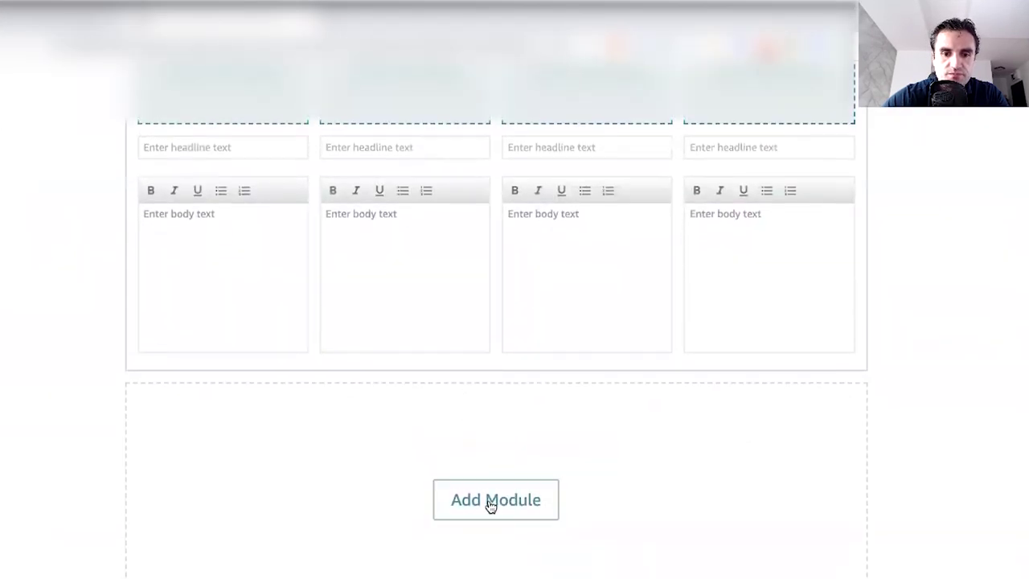
left_click(489, 503)
scroll(563, 458, "down", 10)
left_click(501, 358)
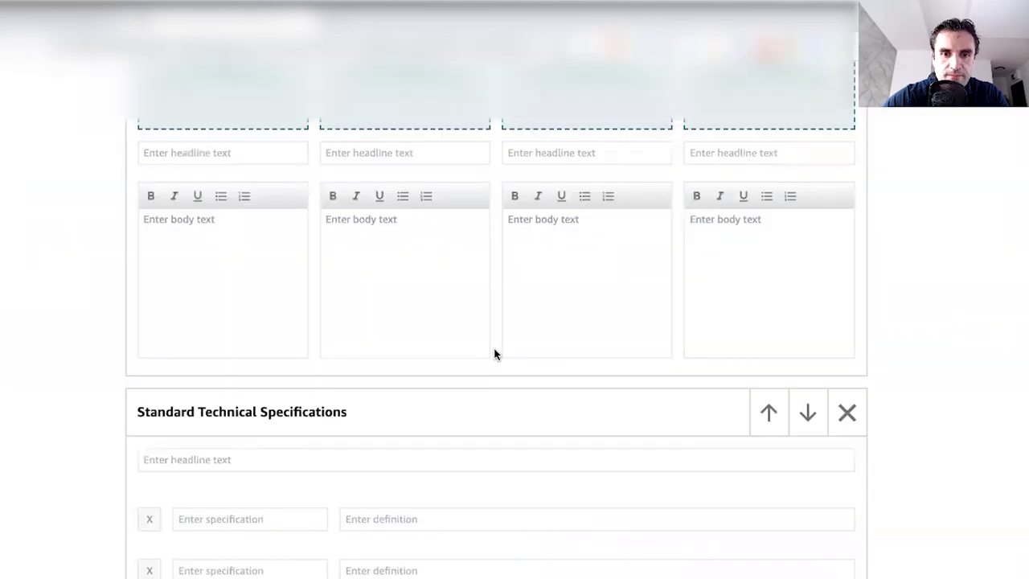
- Review the assembled modules and continue to the Apply ASINs stage of the content
scroll(509, 362, "down", 5)
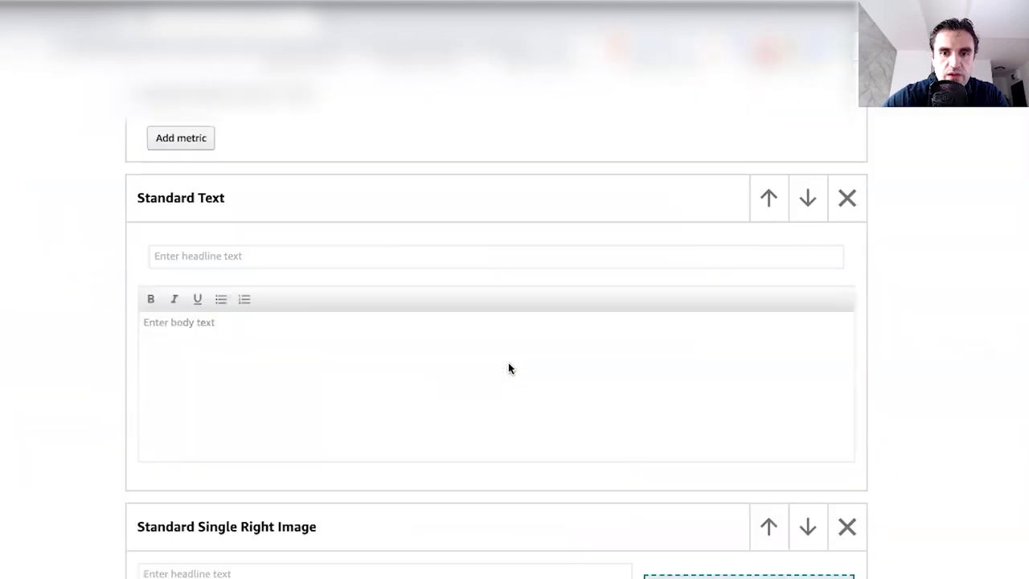
scroll(508, 362, "up", 15)
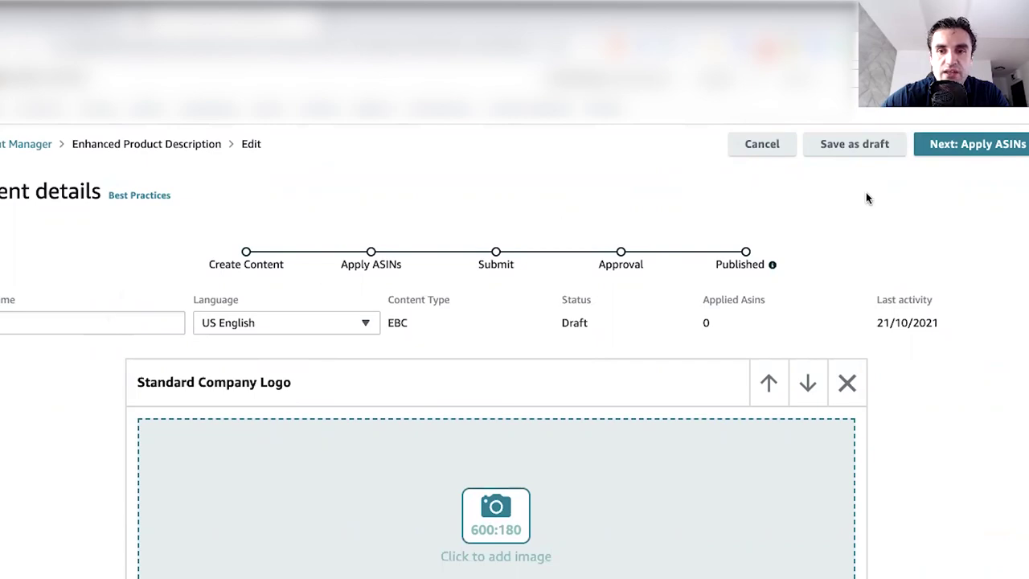
left_click(969, 148)
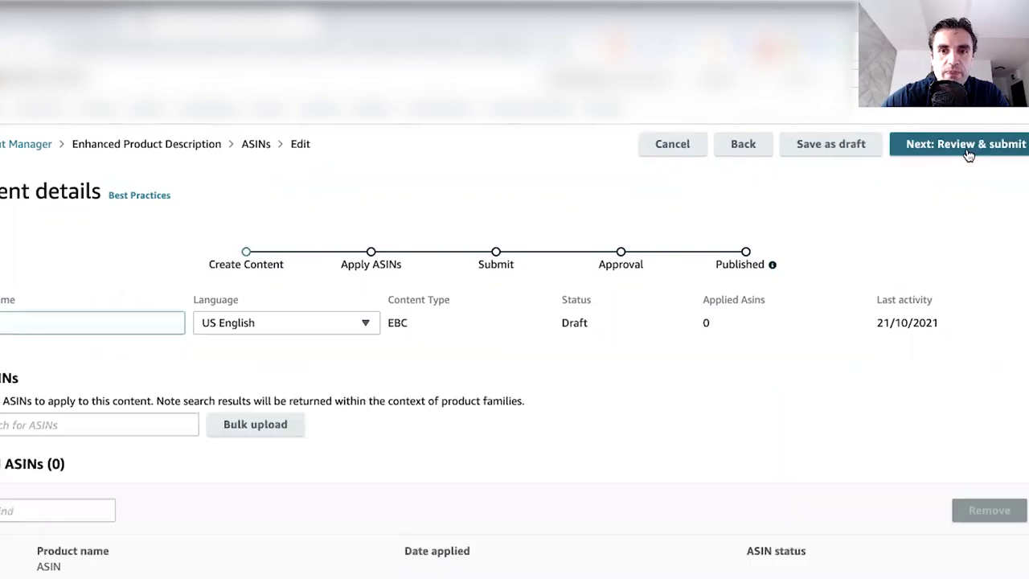